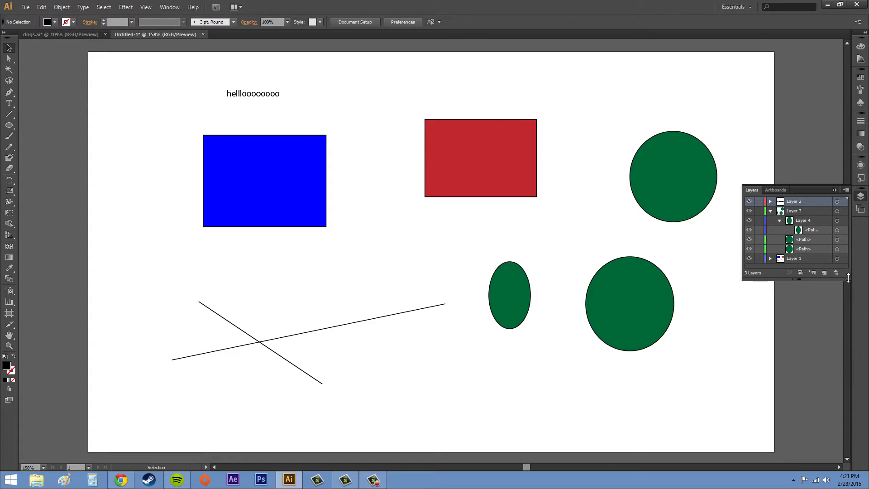
# Enlarge the Layers panel so Layers 1–4 and their nested paths have more room
pyautogui.moveTo(849, 279); pyautogui.dragTo(851, 321)
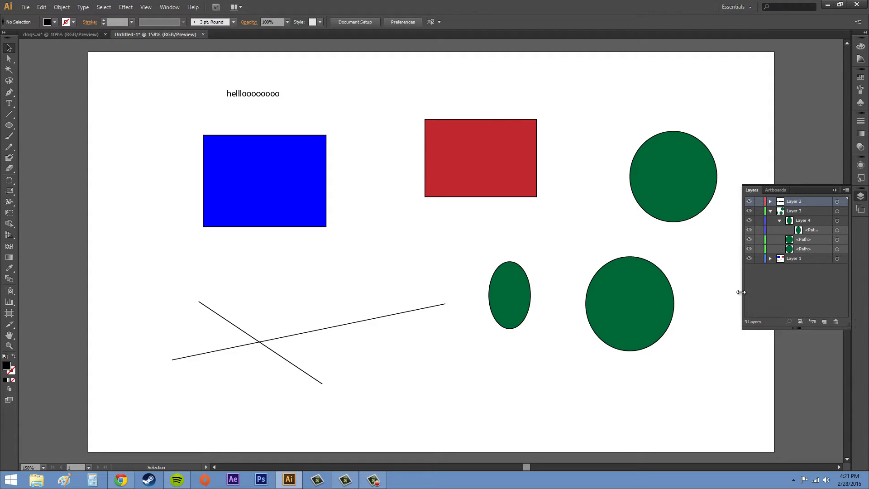
pyautogui.moveTo(741, 292)
pyautogui.mouseDown()
pyautogui.moveTo(715, 293)
pyautogui.moveTo(730, 286)
pyautogui.mouseUp()
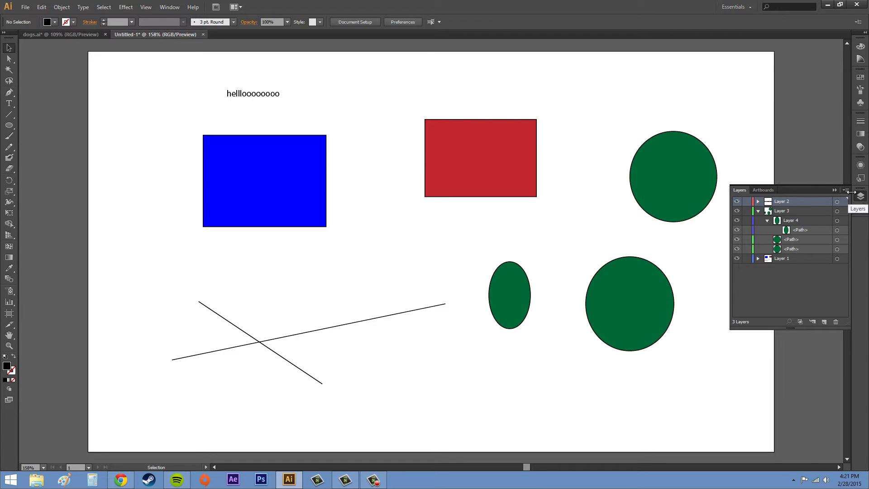
pyautogui.click(863, 200)
pyautogui.click(170, 6)
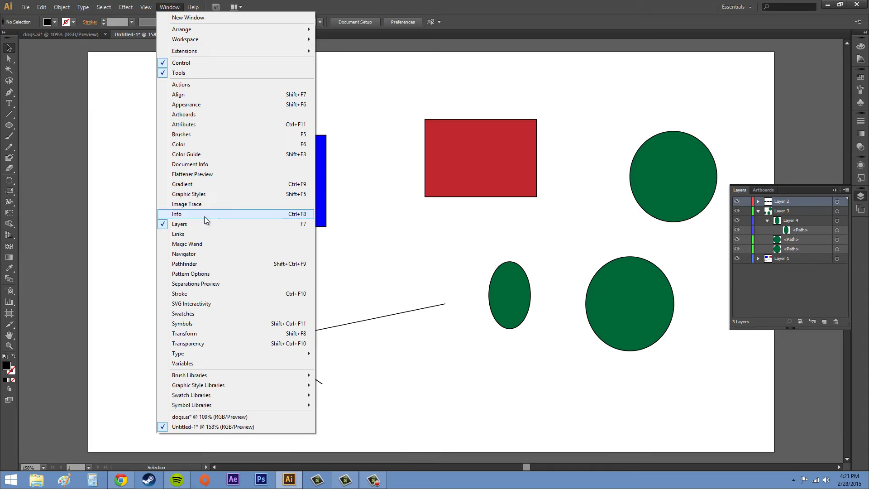
pyautogui.click(639, 100)
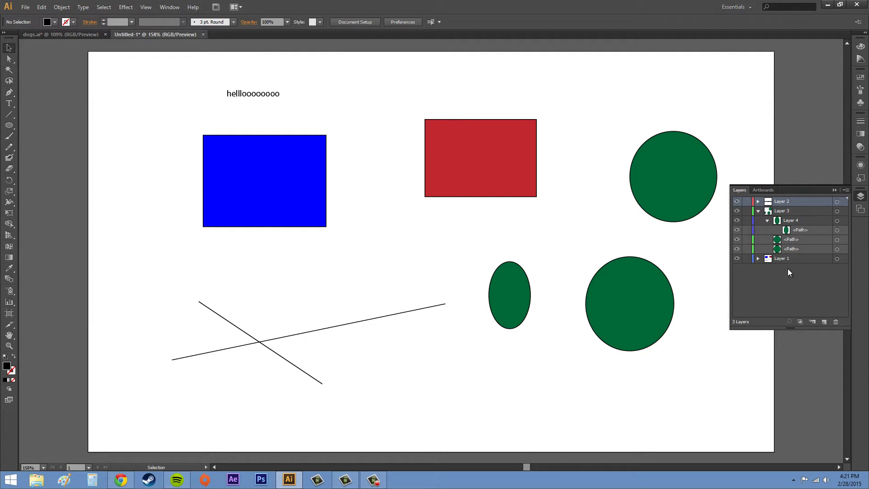
# Collapse and re-expand Layer 3 while selecting Layer 3 and Layer 1
pyautogui.click(759, 210)
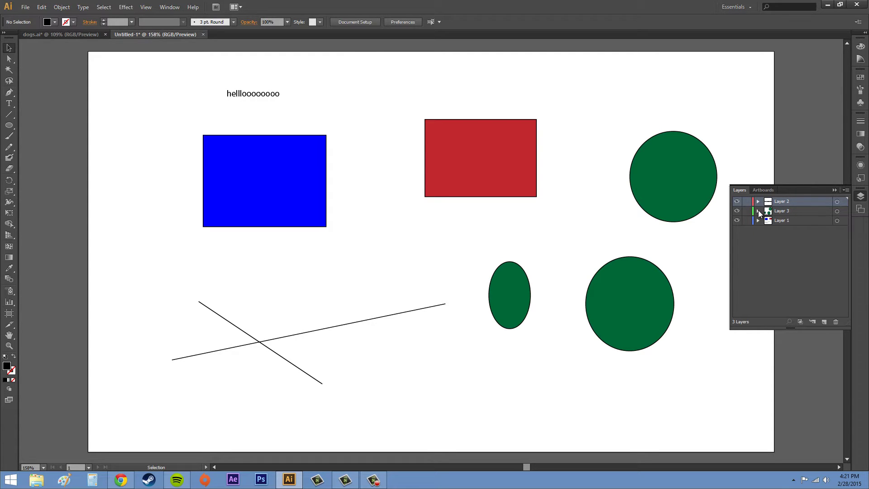
pyautogui.click(802, 212)
pyautogui.click(787, 220)
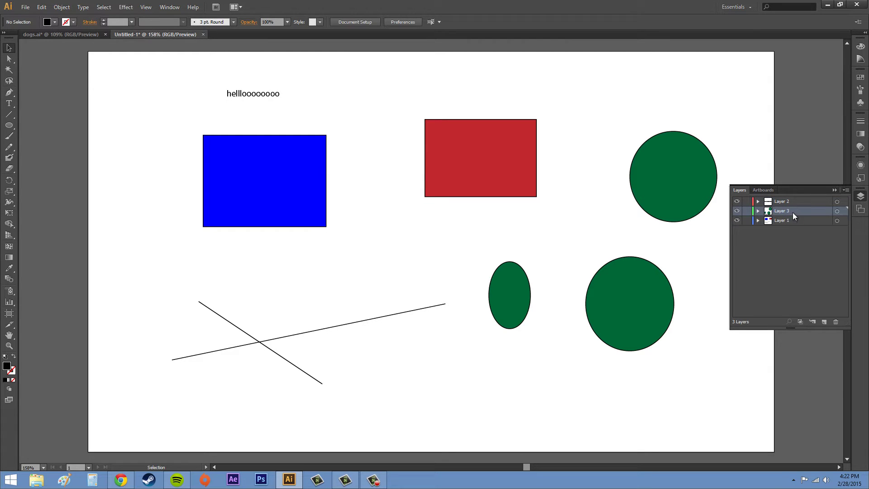
pyautogui.click(795, 201)
pyautogui.click(795, 209)
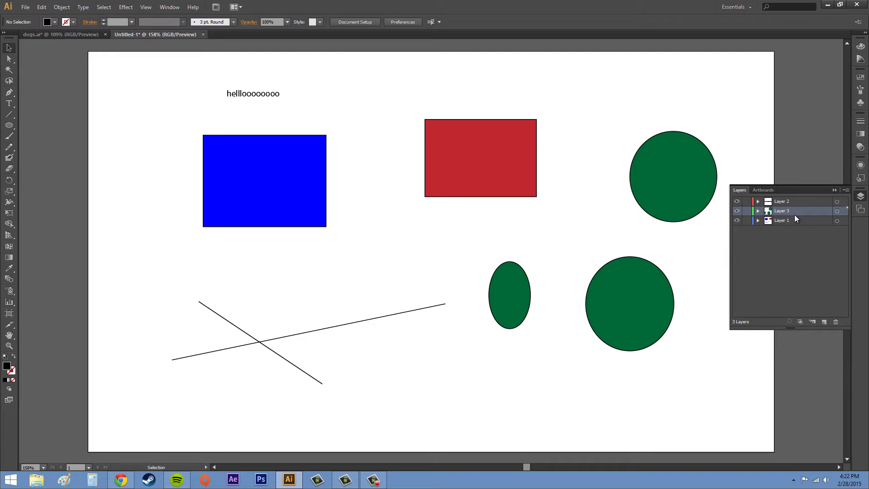
pyautogui.click(758, 211)
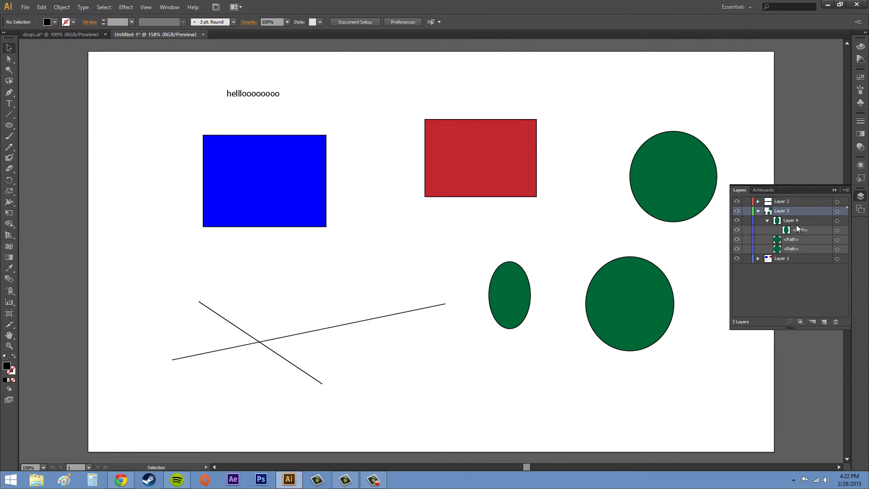
pyautogui.click(786, 202)
# Select Layer 4, then Layer 2, then Layer 4 with its two paths
pyautogui.click(793, 221)
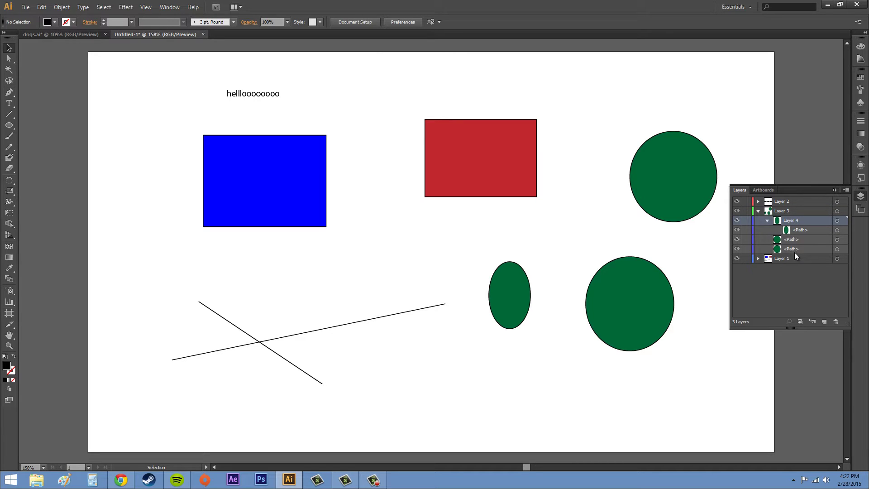
pyautogui.click(785, 202)
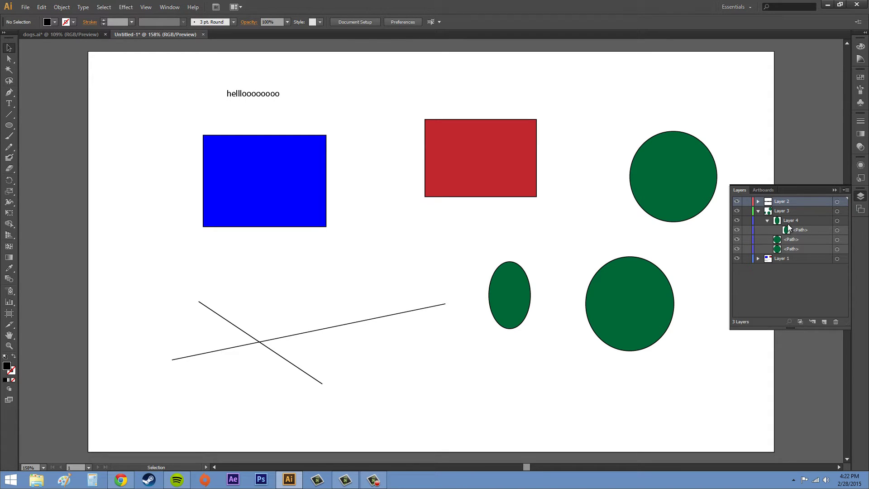
pyautogui.click(788, 221)
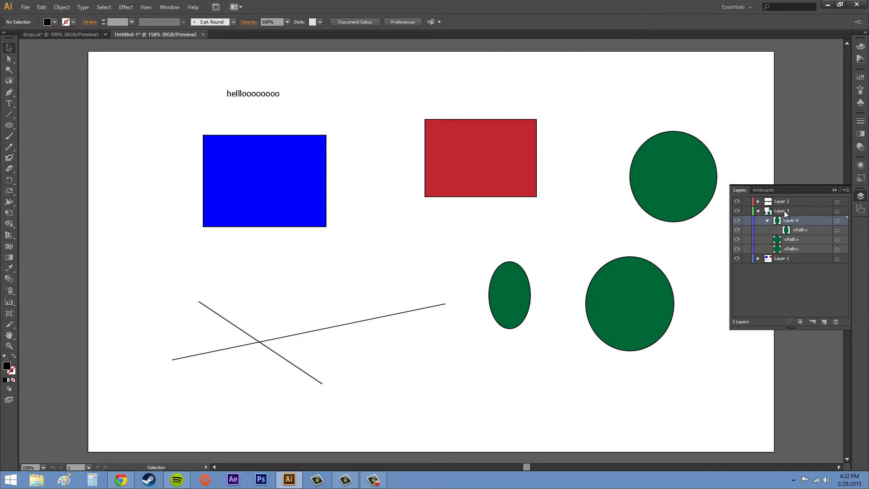
pyautogui.keyDown('shift'); pyautogui.click(799, 247); pyautogui.keyUp('shift')
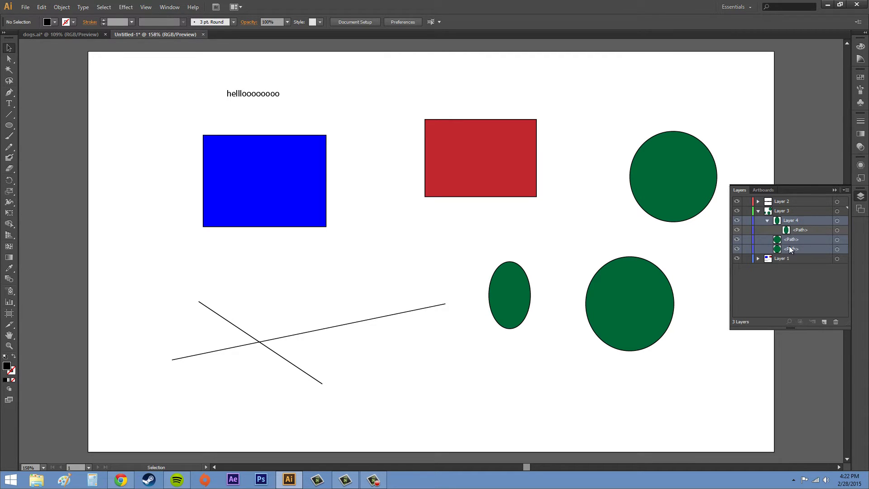
# Collapse Layer 3 and deselect all layers
pyautogui.click(759, 212)
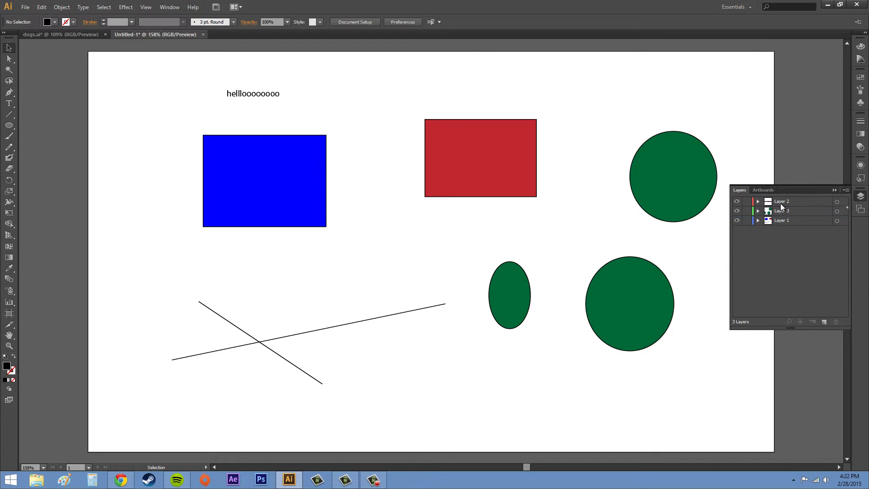
pyautogui.click(759, 211)
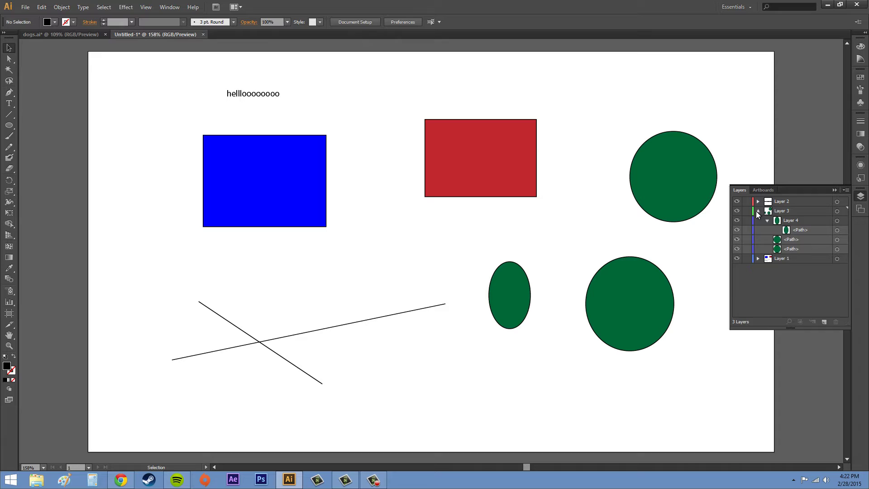
pyautogui.click(757, 211)
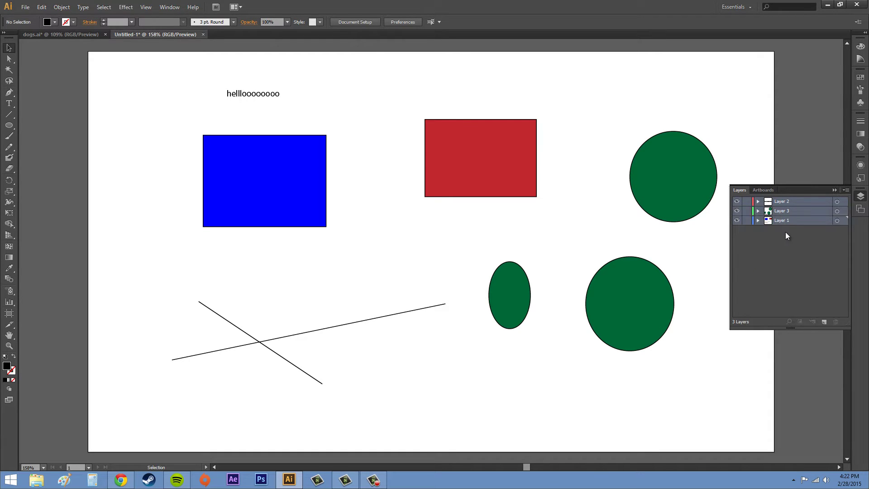
pyautogui.click(816, 299)
# Create four new empty layers, Layers 5 through 8
pyautogui.click(822, 319)
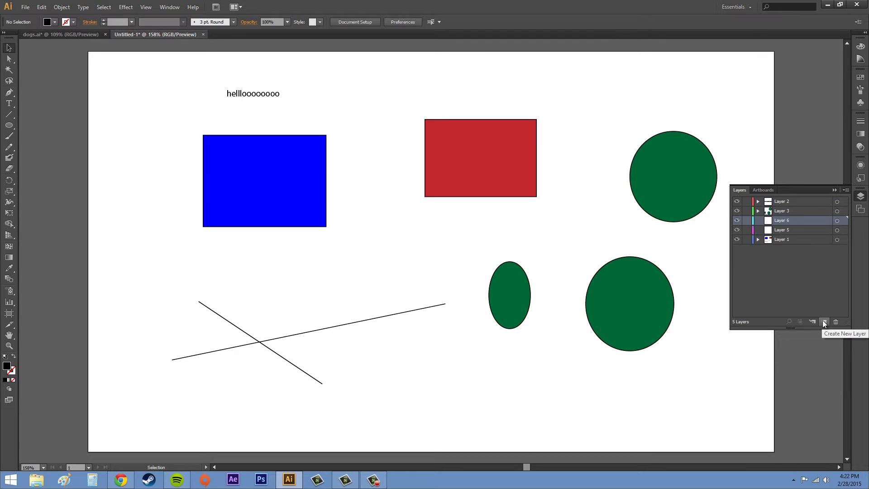
pyautogui.click(823, 319)
pyautogui.click(824, 323)
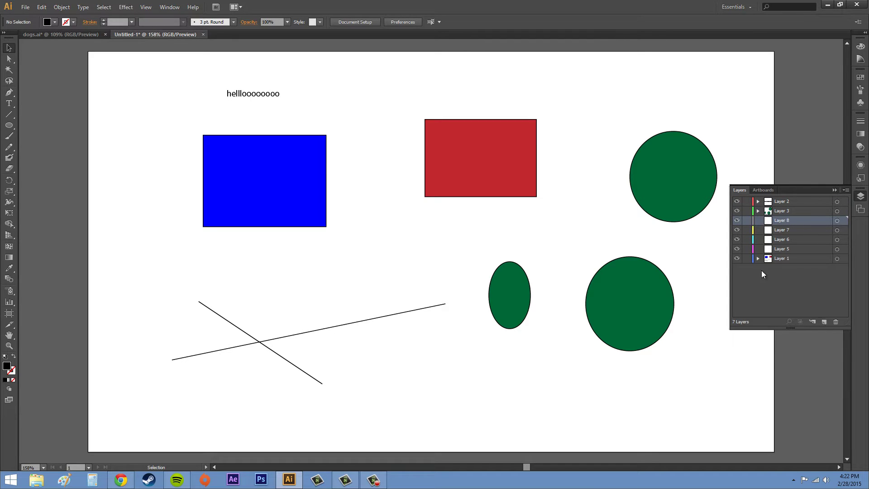
pyautogui.click(783, 202)
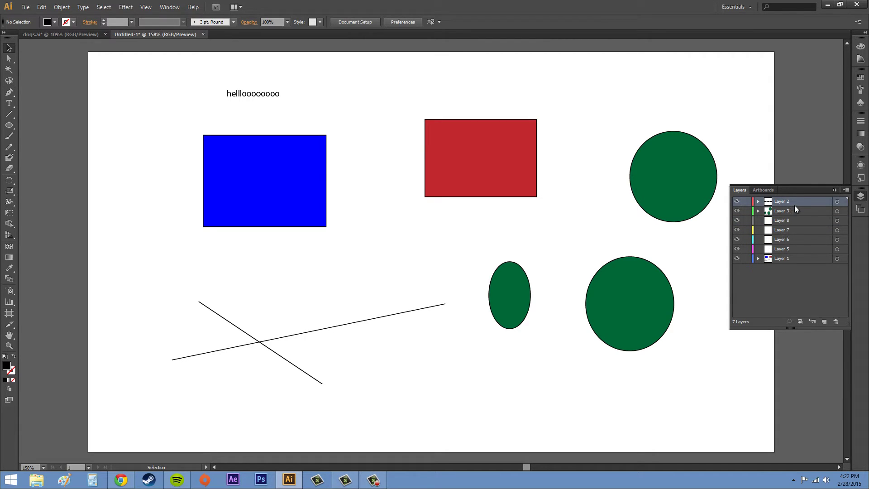
# Select Layer 2 alone, add Layers 7, 5 and 1, then clear the selection
pyautogui.keyDown('shift'); pyautogui.click(792, 249); pyautogui.keyUp('shift')
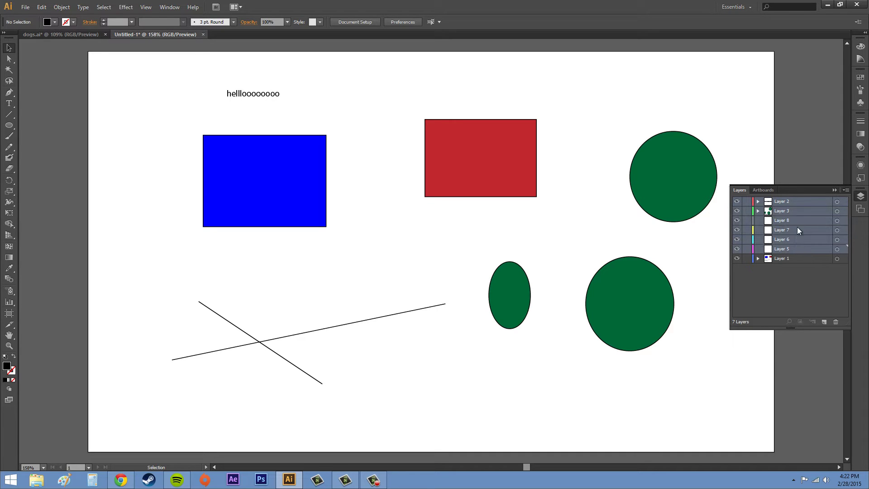
pyautogui.click(809, 282)
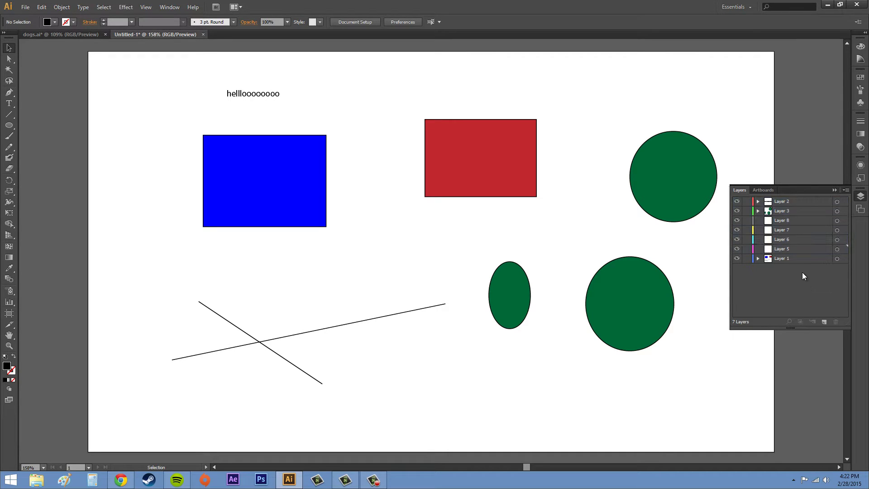
pyautogui.click(791, 204)
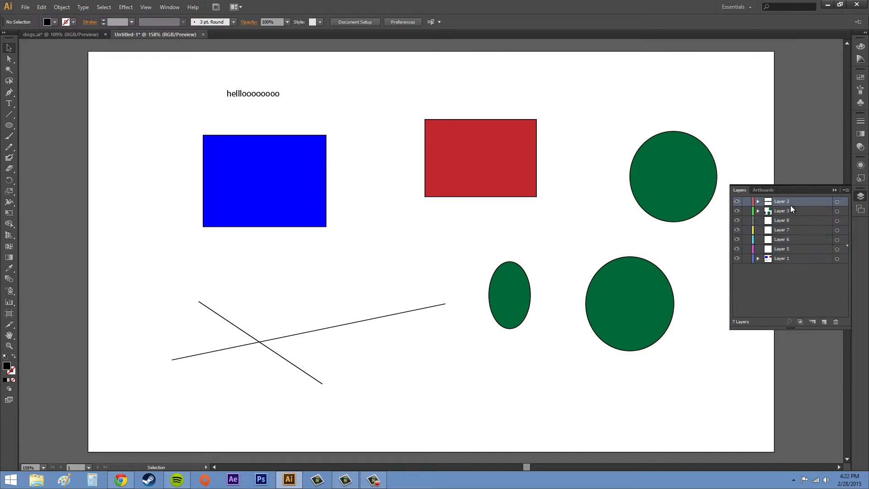
pyautogui.keyDown('ctrl'); pyautogui.click(797, 230); pyautogui.keyUp('ctrl')
pyautogui.keyDown('ctrl'); pyautogui.click(792, 249); pyautogui.keyUp('ctrl')
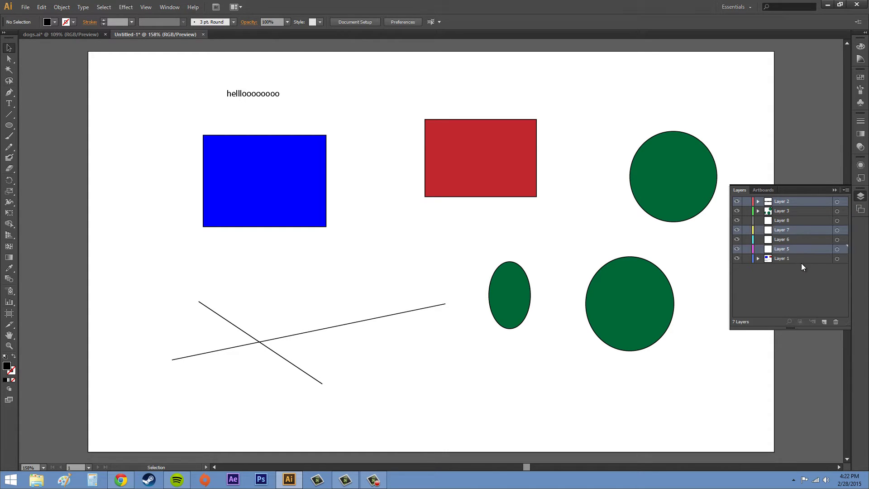
pyautogui.keyDown('ctrl'); pyautogui.click(803, 261); pyautogui.keyUp('ctrl')
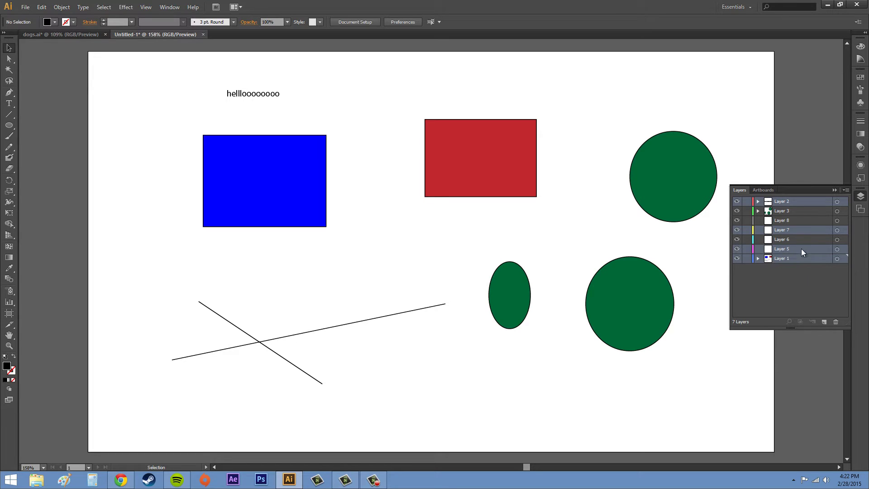
pyautogui.click(802, 283)
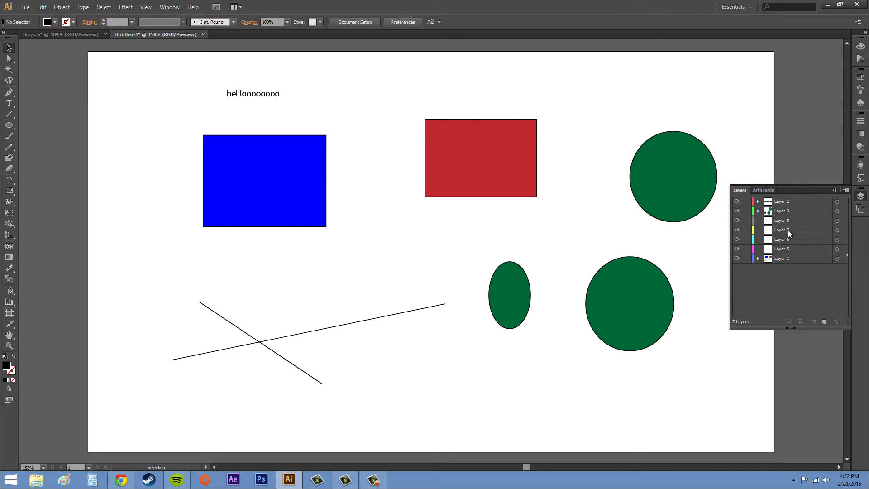
# Select Layers 2 through 5, remove Layers 7 and 3, then clear the selection
pyautogui.click(796, 203)
pyautogui.keyDown('shift'); pyautogui.click(794, 250); pyautogui.keyUp('shift')
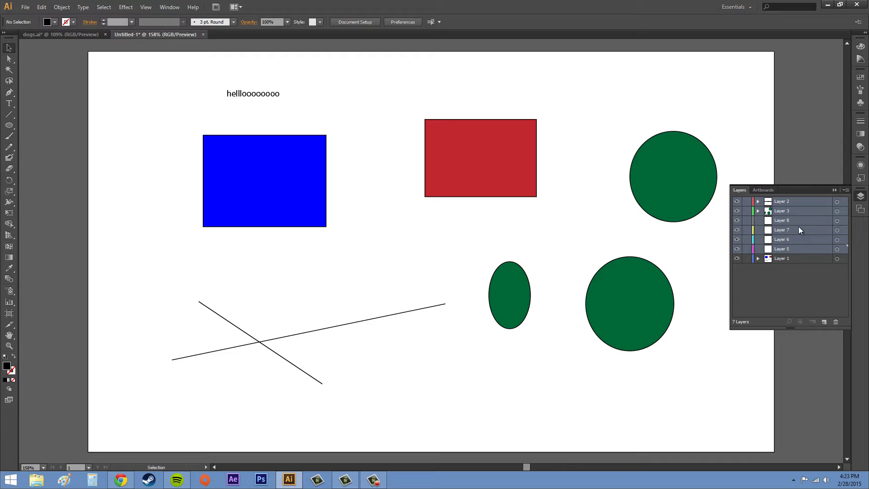
pyautogui.keyDown('ctrl'); pyautogui.click(796, 231); pyautogui.keyUp('ctrl')
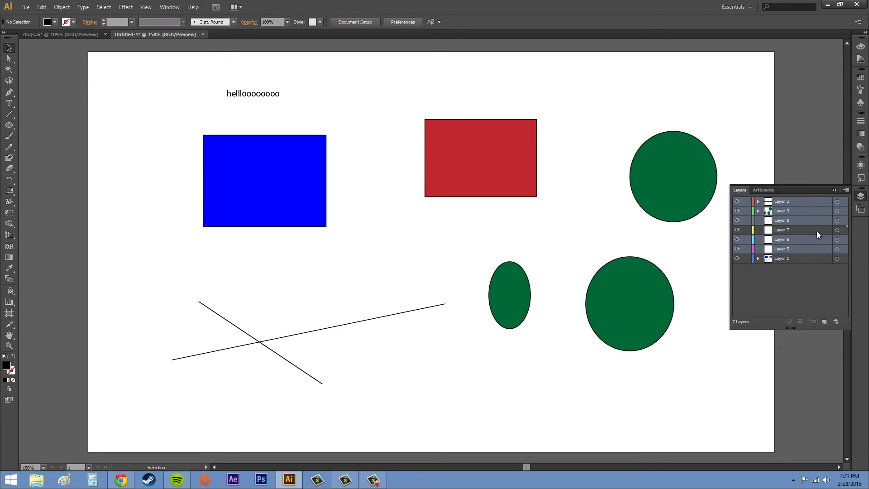
pyautogui.keyDown('ctrl'); pyautogui.click(799, 211); pyautogui.keyUp('ctrl')
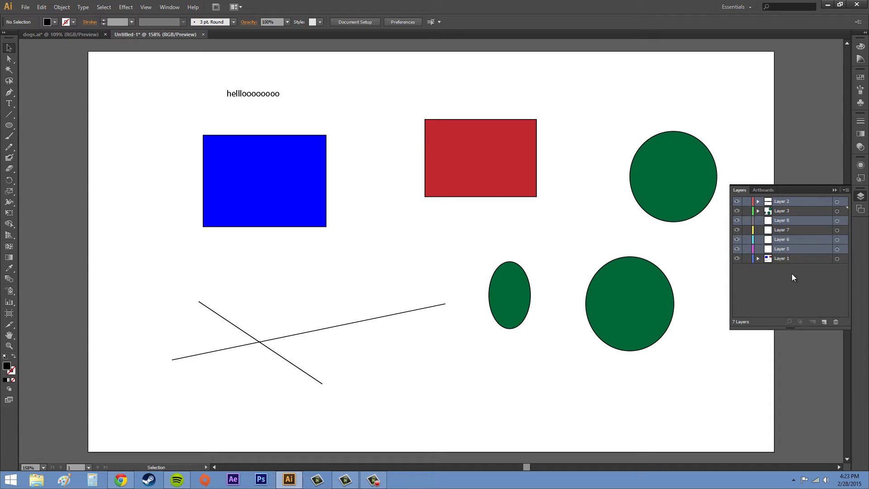
pyautogui.click(804, 289)
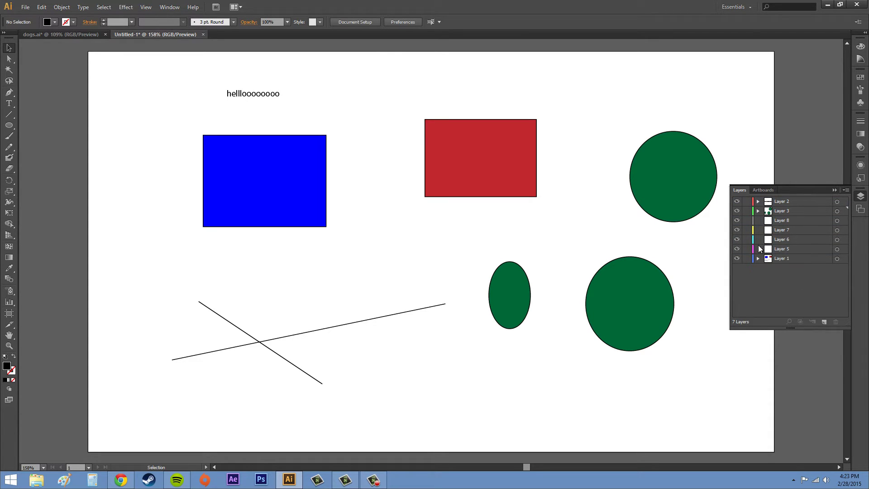
# Select all seven layers, deselect via the Select menu, then select Layers 2–1 and clear
pyautogui.click(789, 201)
pyautogui.keyDown('shift'); pyautogui.click(781, 259); pyautogui.keyUp('shift')
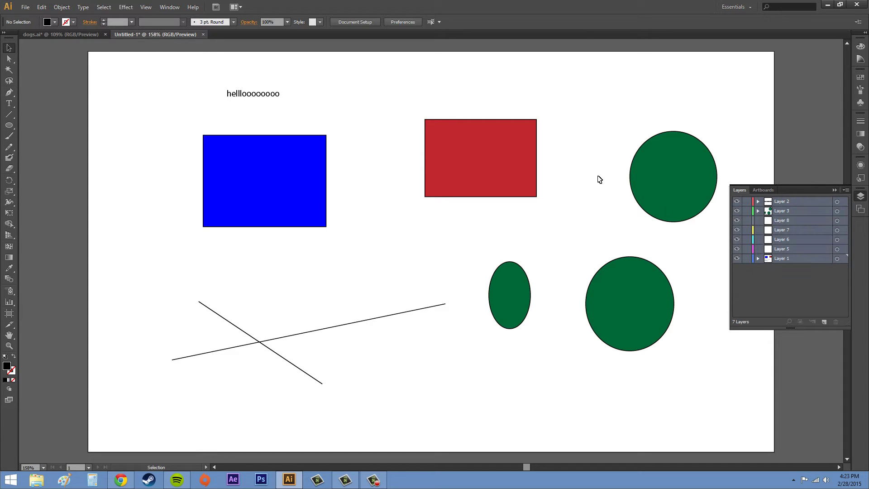
pyautogui.click(103, 7)
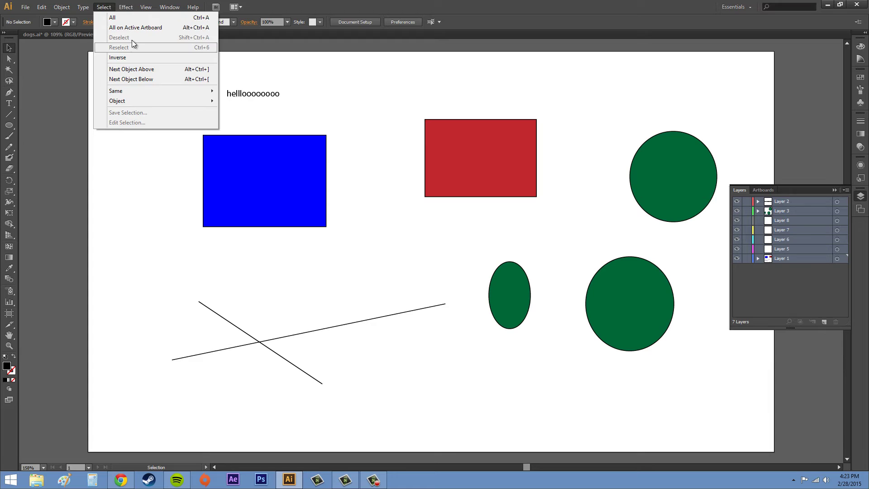
pyautogui.click(834, 270)
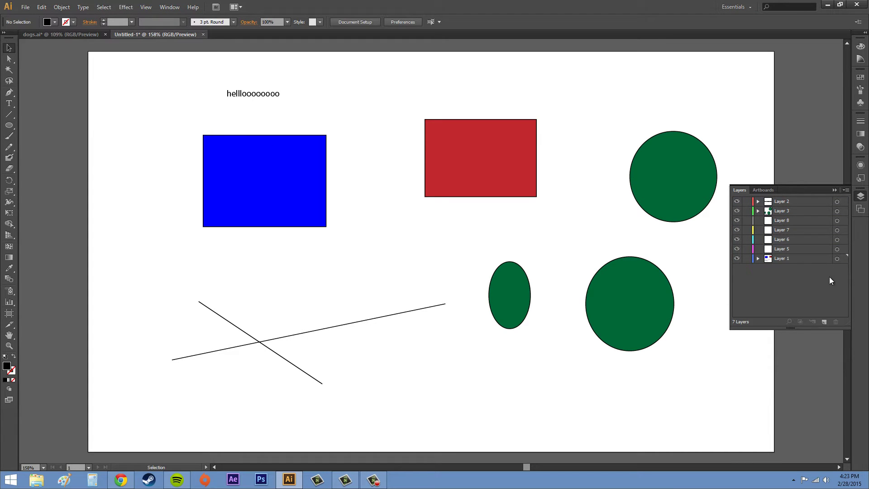
pyautogui.click(781, 207)
pyautogui.keyDown('shift'); pyautogui.click(796, 259); pyautogui.keyUp('shift')
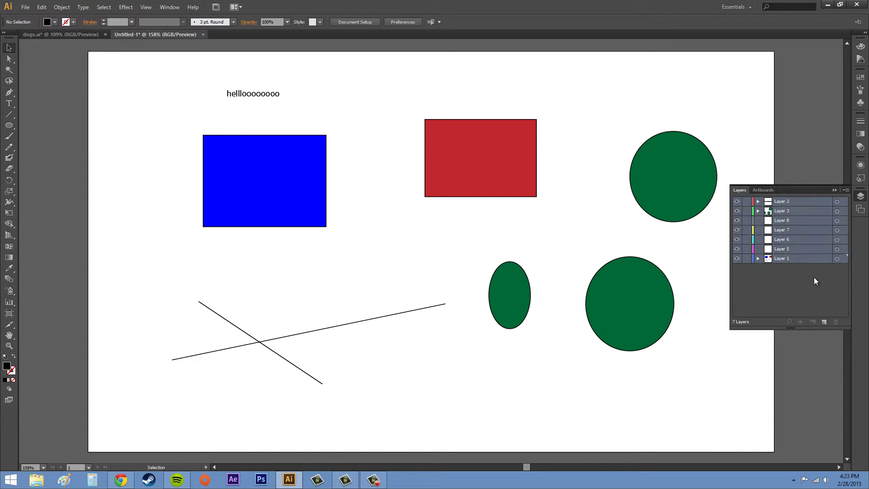
pyautogui.click(815, 278)
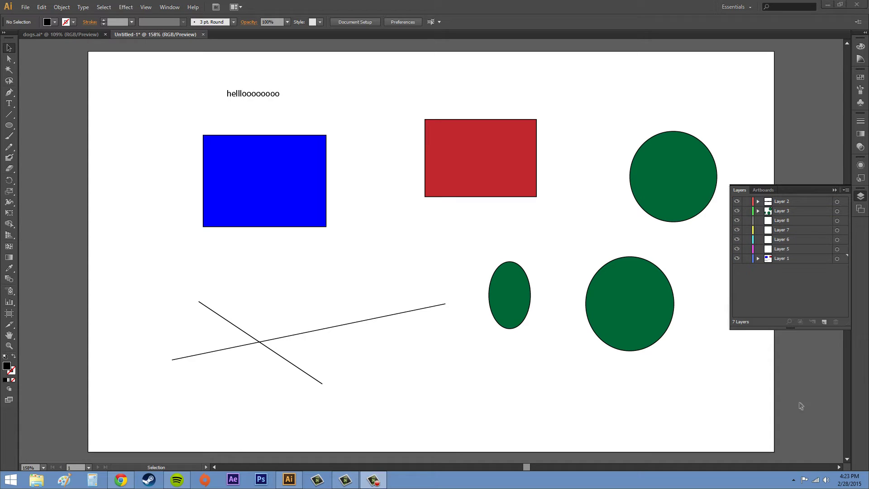
# Delete Layer 8 and Layer 7, leaving Layers 2, 3, 6, 5 and 1
pyautogui.click(789, 223)
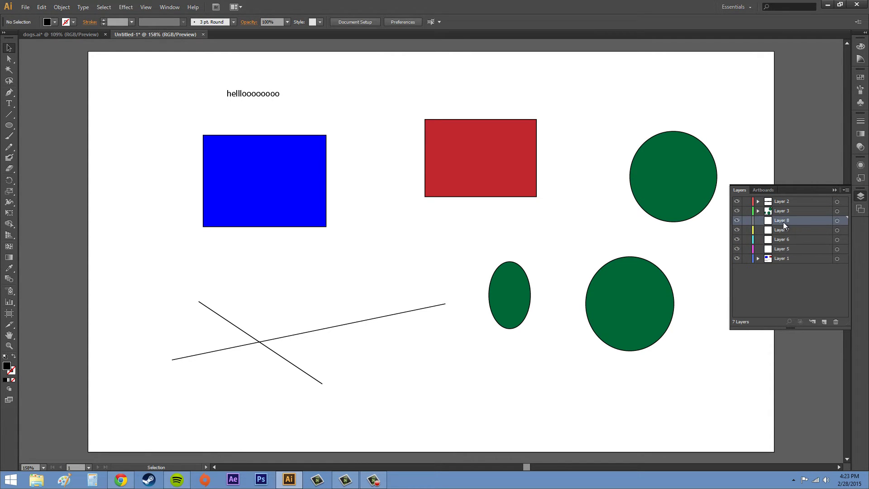
pyautogui.click(834, 321)
pyautogui.moveTo(783, 223); pyautogui.dragTo(830, 304)
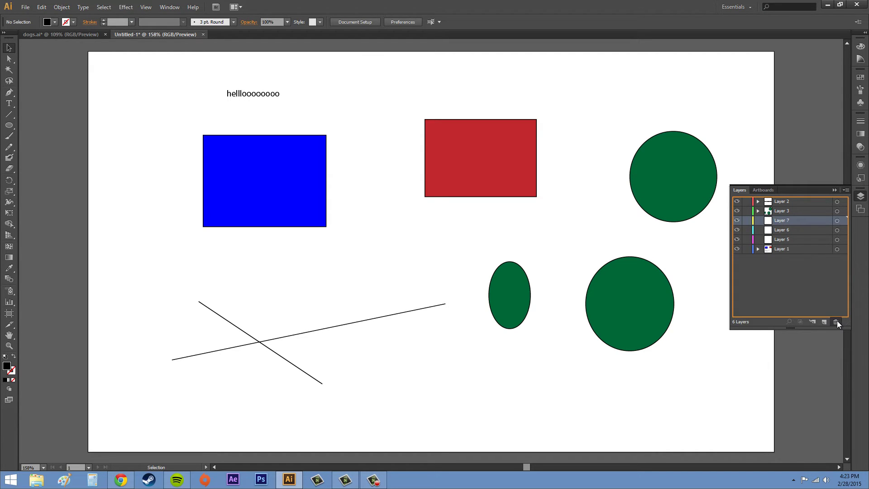
pyautogui.moveTo(830, 304); pyautogui.dragTo(837, 321)
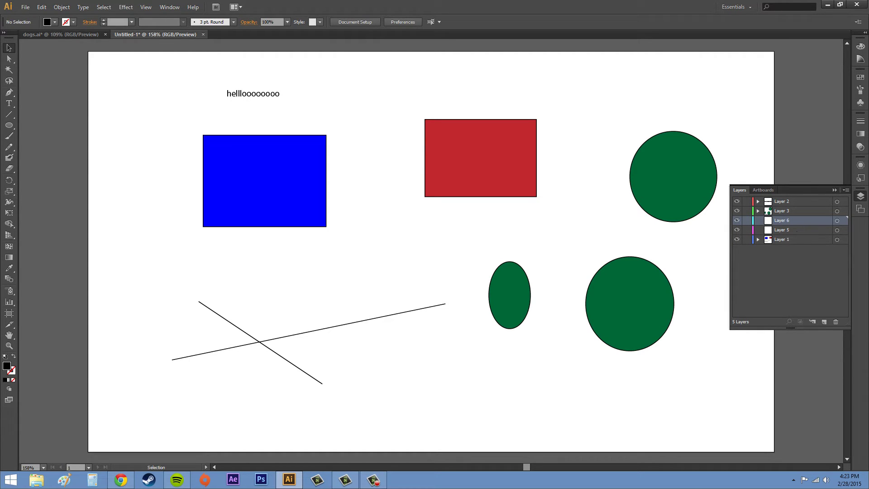
pyautogui.click(374, 481)
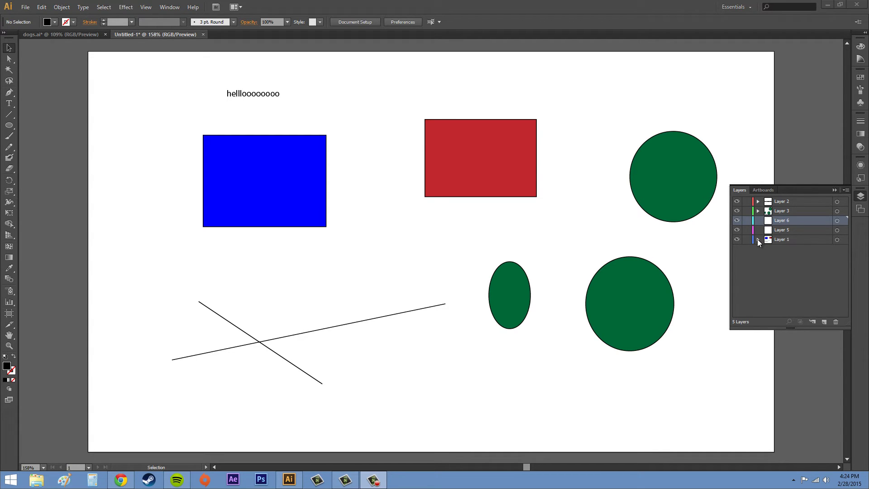
# Expand Layer 1 and target its lines and rectangles one by one, then all of Layer 1
pyautogui.click(758, 239)
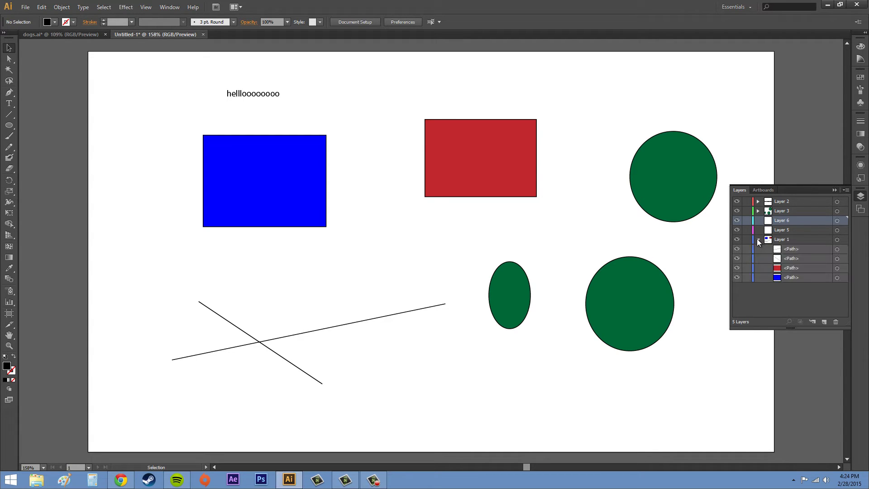
pyautogui.click(838, 249)
pyautogui.click(838, 259)
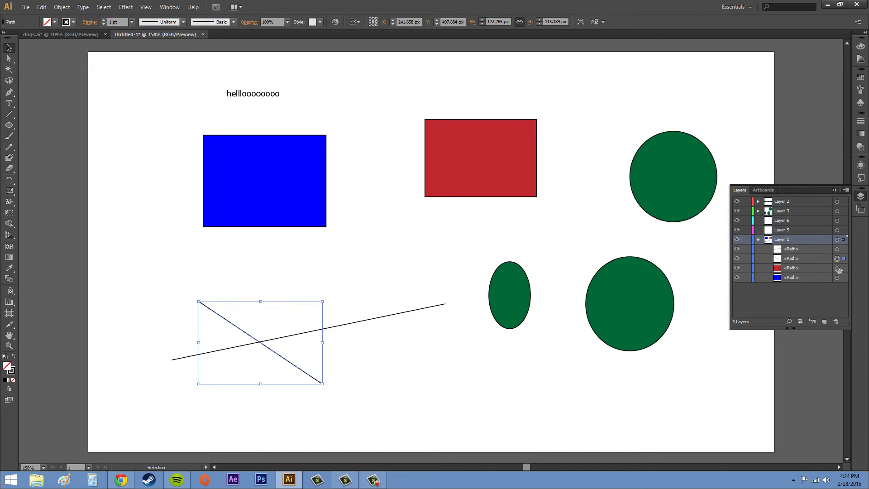
pyautogui.click(837, 268)
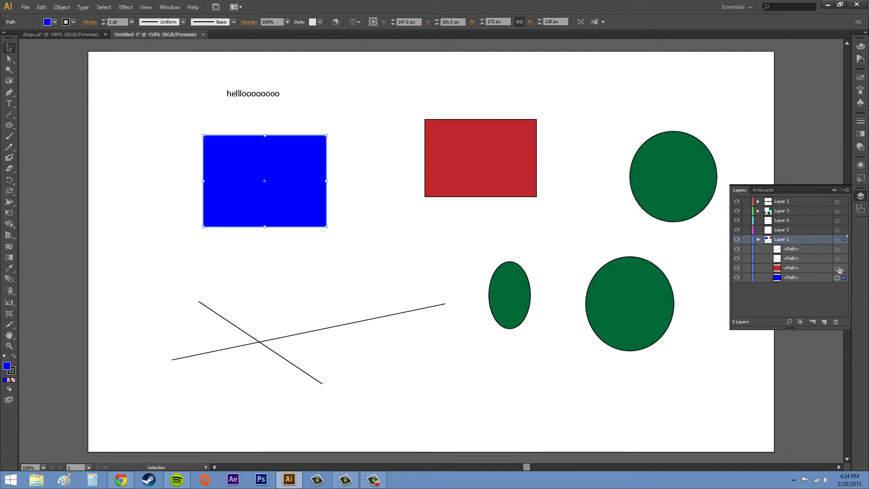
pyautogui.click(838, 268)
pyautogui.click(822, 258)
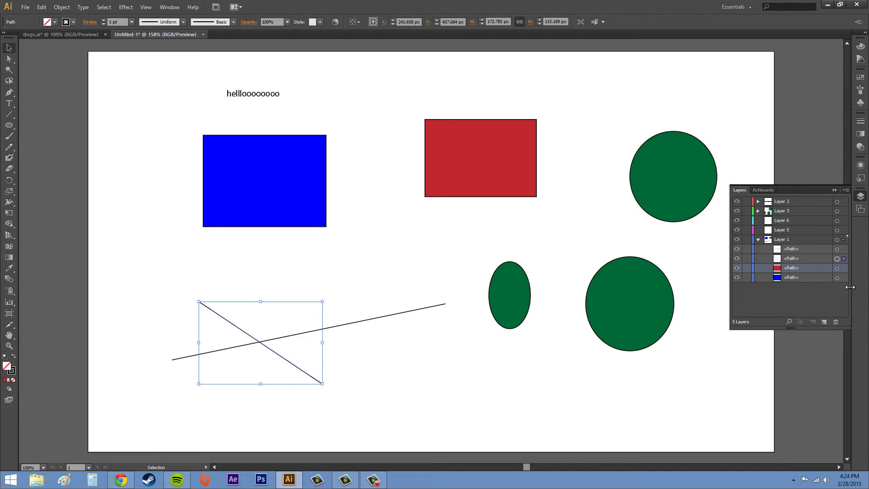
pyautogui.click(837, 240)
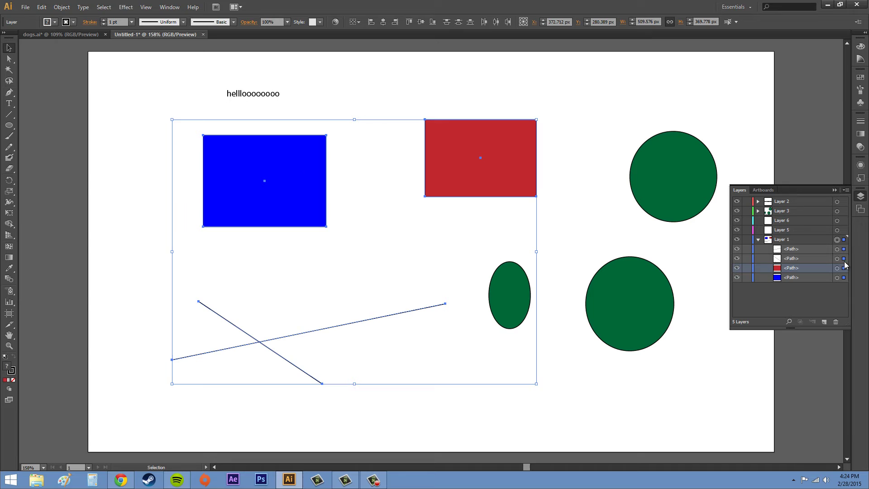
# Toggle the crossing line, long line and both rectangles in and out of the selection
pyautogui.click(844, 261)
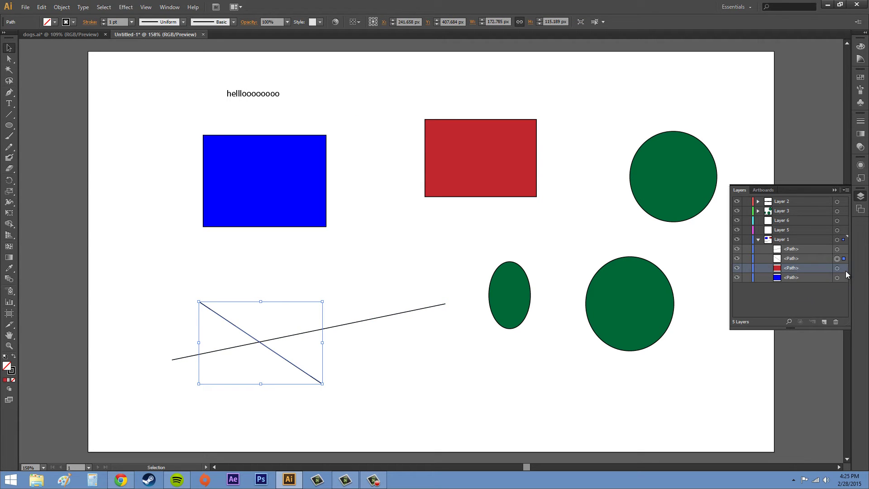
pyautogui.click(845, 268)
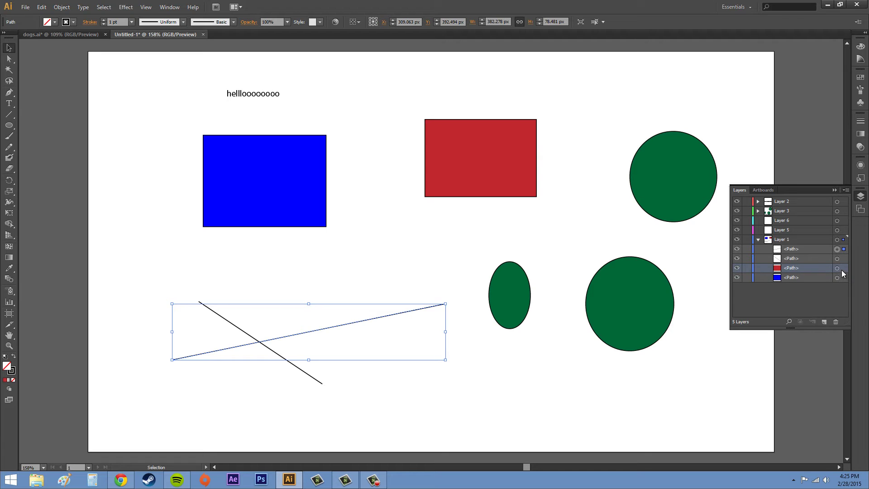
pyautogui.click(843, 269)
pyautogui.click(845, 259)
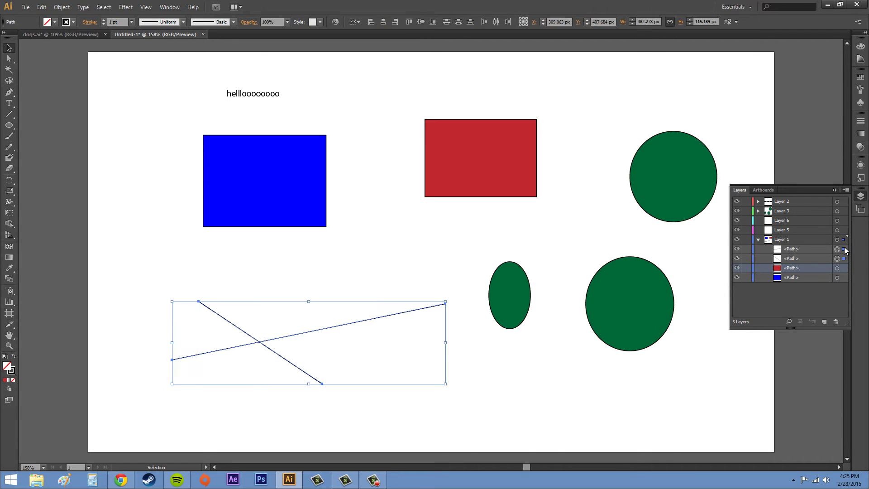
pyautogui.keyDown('shift'); pyautogui.click(845, 249); pyautogui.keyUp('shift')
pyautogui.keyDown('shift'); pyautogui.click(845, 268); pyautogui.keyUp('shift')
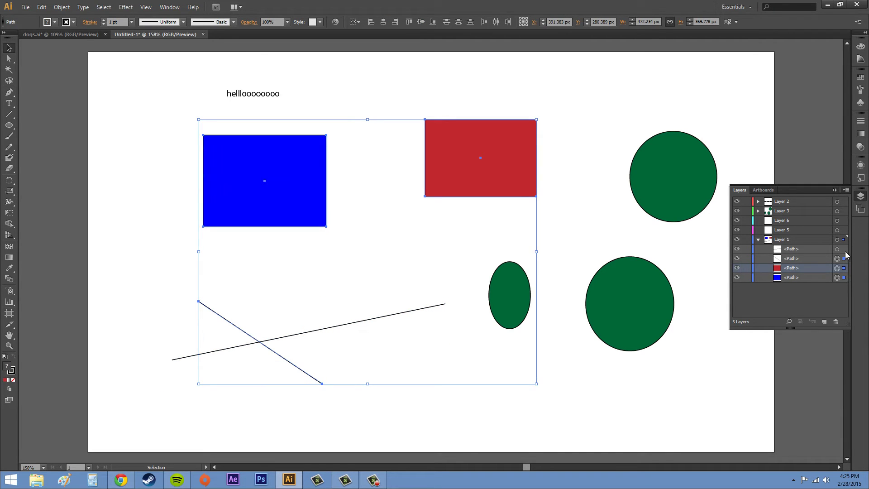
pyautogui.keyDown('shift'); pyautogui.click(845, 251); pyautogui.keyUp('shift')
pyautogui.keyDown('shift'); pyautogui.click(845, 278); pyautogui.keyUp('shift')
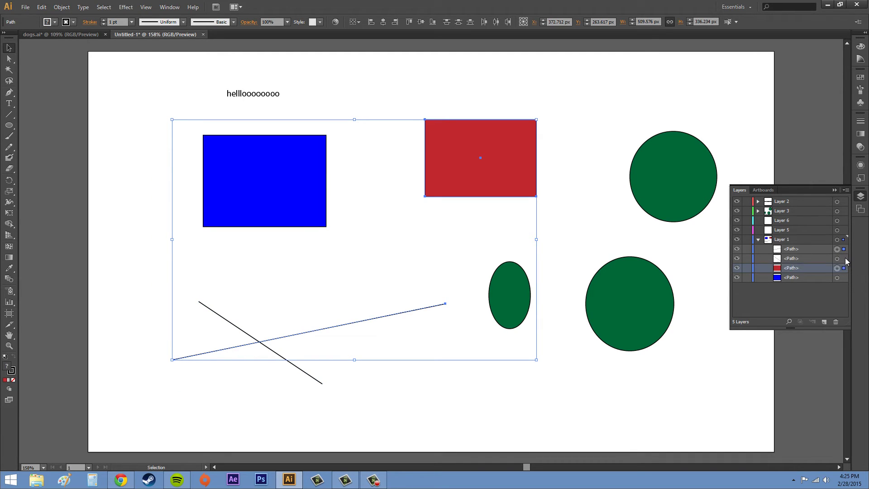
# Select both crossing lines and the red rectangle, toggling the long diagonal line off and on
pyautogui.keyDown('shift'); pyautogui.click(844, 258); pyautogui.keyUp('shift')
pyautogui.keyDown('shift'); pyautogui.click(845, 277); pyautogui.keyUp('shift')
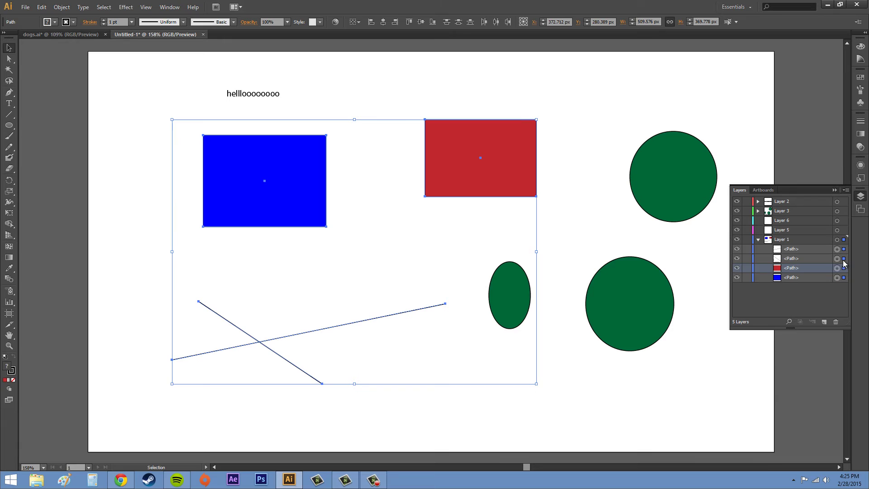
pyautogui.keyDown('shift'); pyautogui.click(845, 259); pyautogui.keyUp('shift')
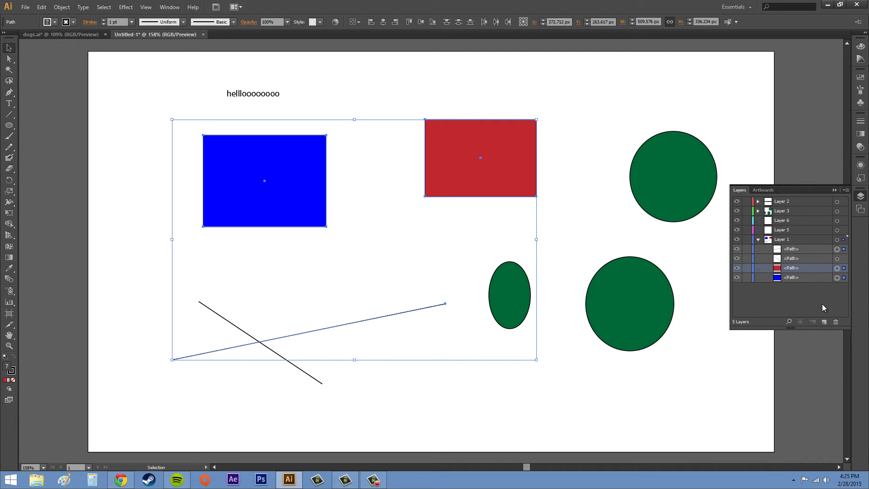
pyautogui.keyDown('shift'); pyautogui.click(843, 258); pyautogui.keyUp('shift')
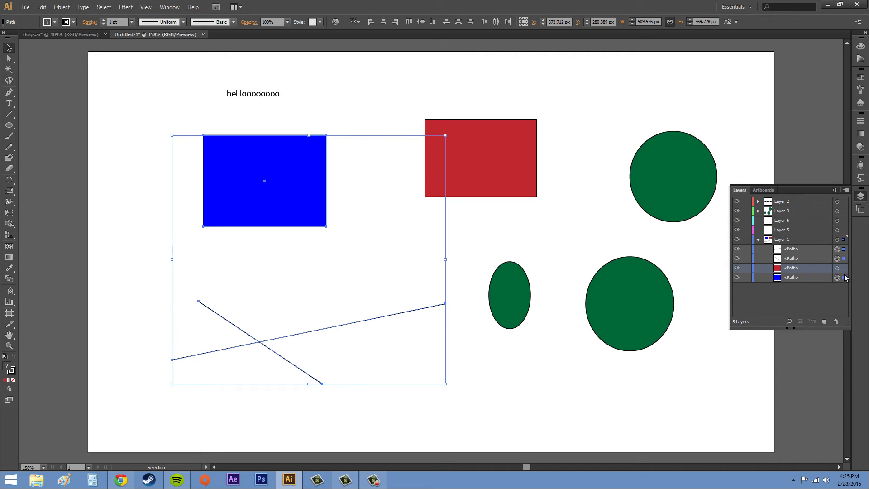
pyautogui.keyDown('shift'); pyautogui.click(845, 278); pyautogui.keyUp('shift')
pyautogui.keyDown('shift'); pyautogui.click(844, 267); pyautogui.keyUp('shift')
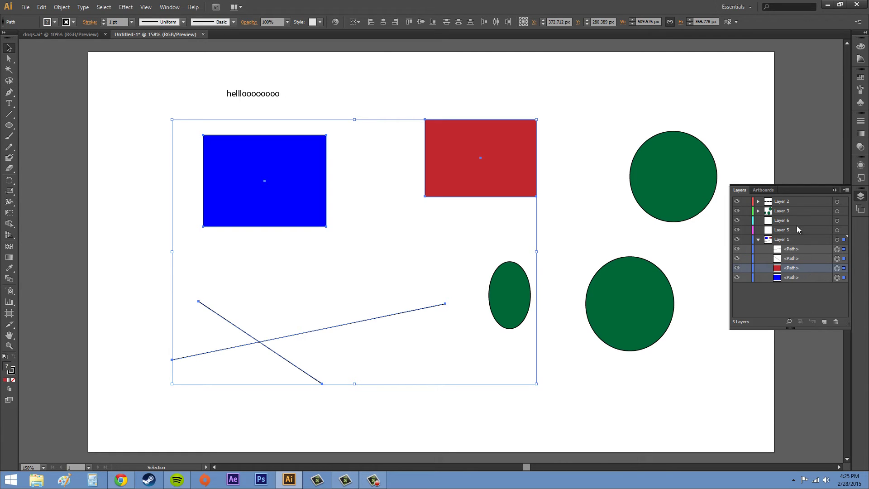
pyautogui.keyDown('shift'); pyautogui.click(844, 249); pyautogui.keyUp('shift')
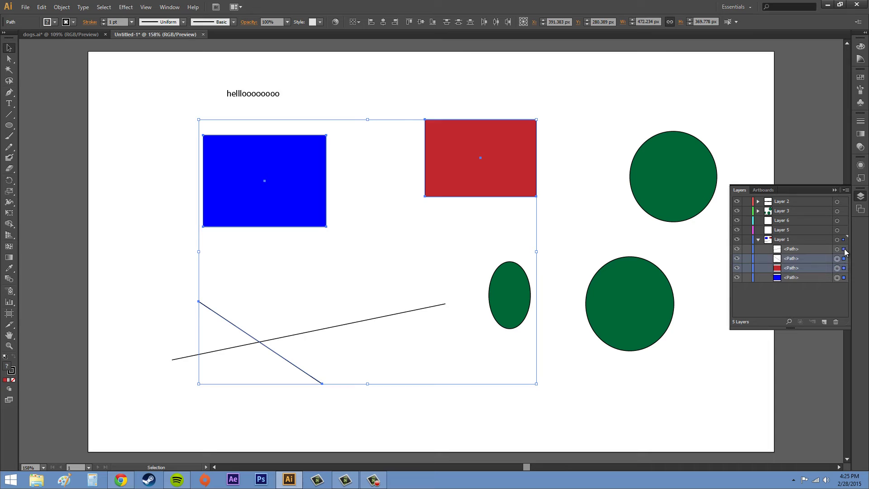
pyautogui.keyDown('shift'); pyautogui.click(844, 248); pyautogui.keyUp('shift')
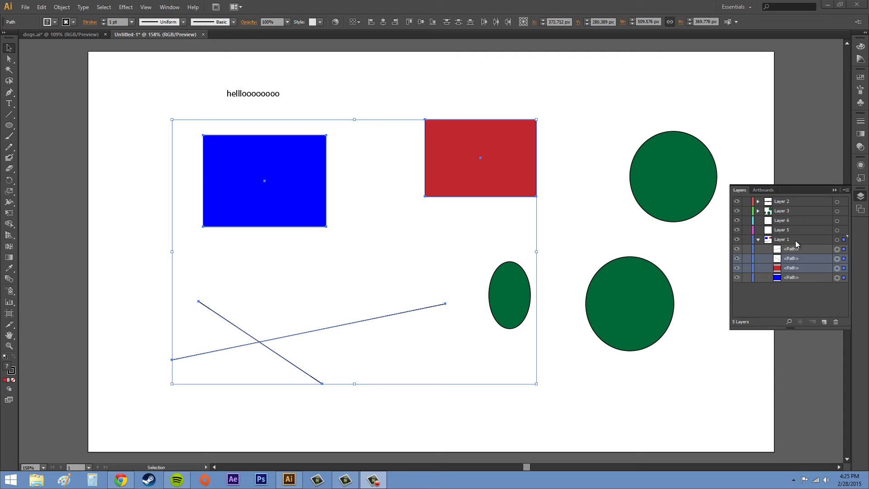
# Target Layer 3, expand it, and keep only the ellipse and top-right green circle selected
pyautogui.keyDown('shift'); pyautogui.click(843, 210); pyautogui.keyUp('shift')
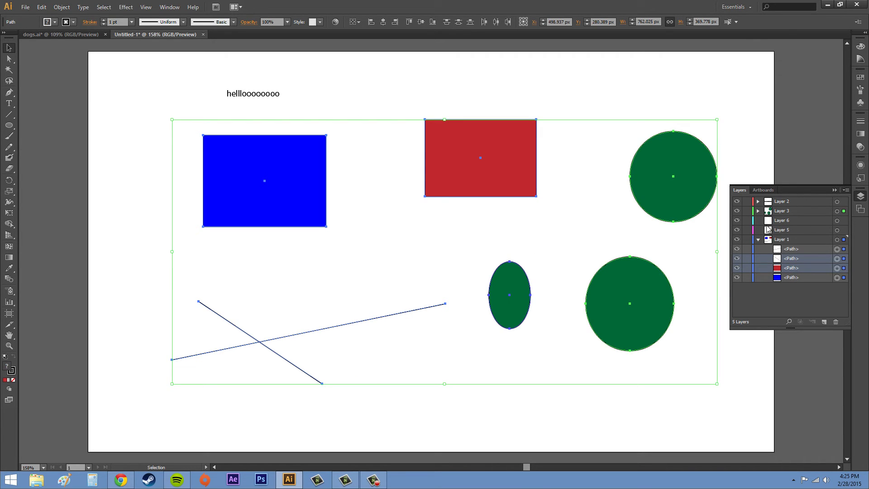
pyautogui.click(758, 211)
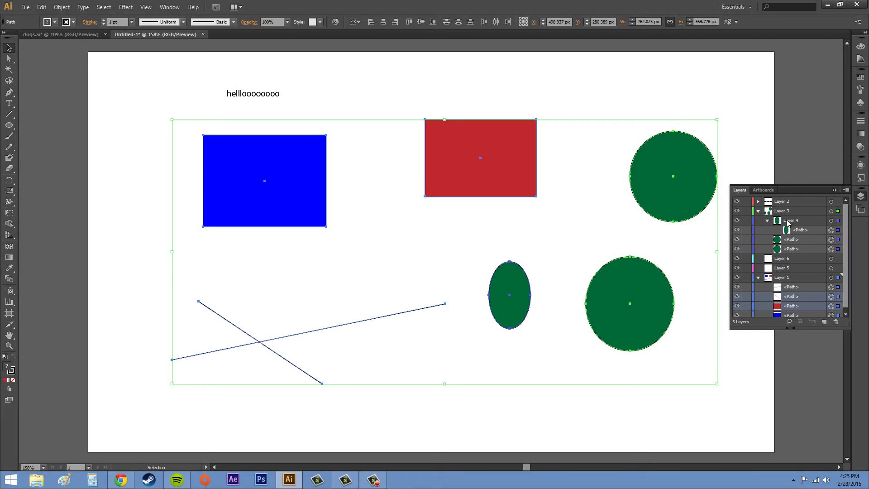
pyautogui.keyDown('shift'); pyautogui.click(838, 249); pyautogui.keyUp('shift')
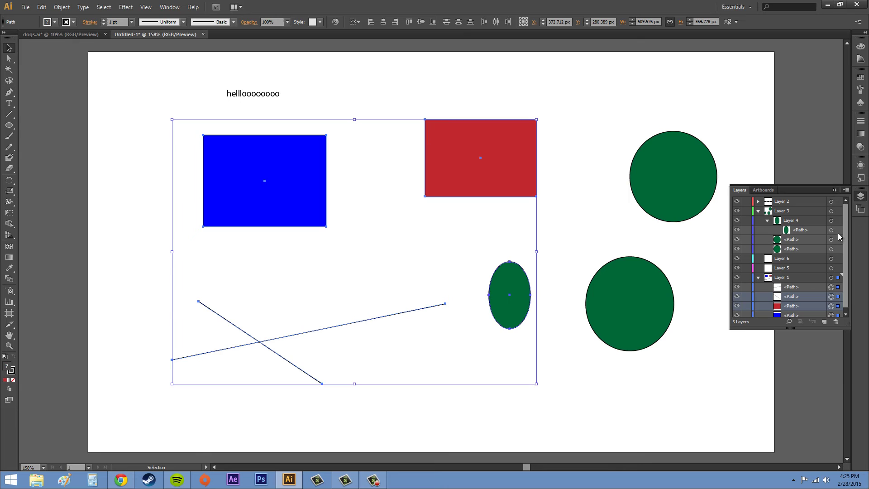
pyautogui.keyDown('shift'); pyautogui.click(839, 230); pyautogui.keyUp('shift')
pyautogui.keyDown('shift'); pyautogui.click(838, 240); pyautogui.keyUp('shift')
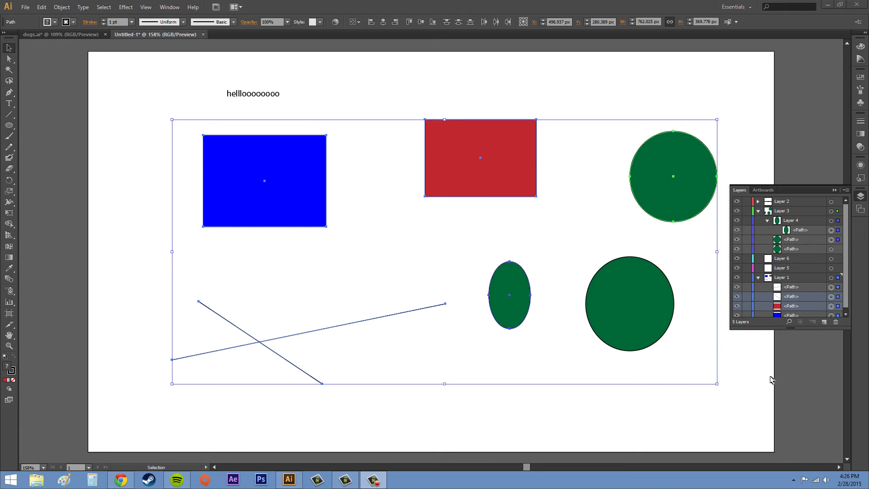
pyautogui.click(799, 249)
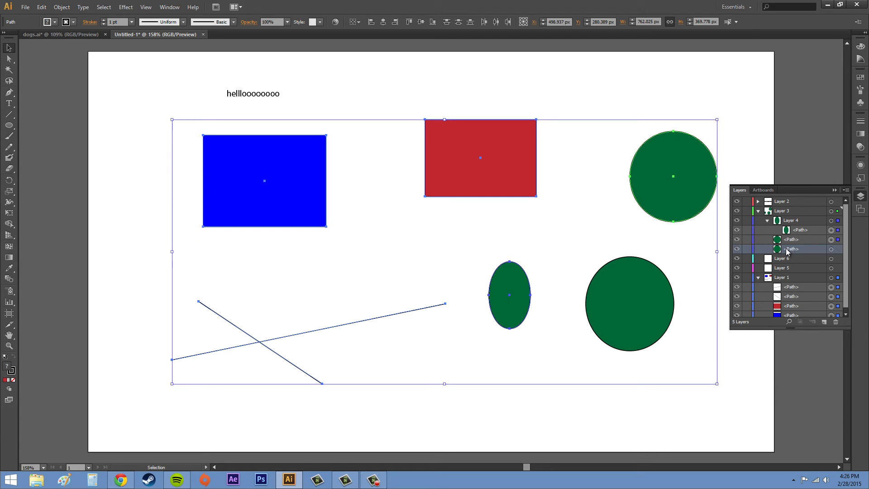
# Move the top-right circle's path into Layer 5, collapse Layer 1, and select only that circle
pyautogui.moveTo(787, 252)
pyautogui.mouseDown()
pyautogui.moveTo(796, 235)
pyautogui.moveTo(794, 268)
pyautogui.mouseUp()
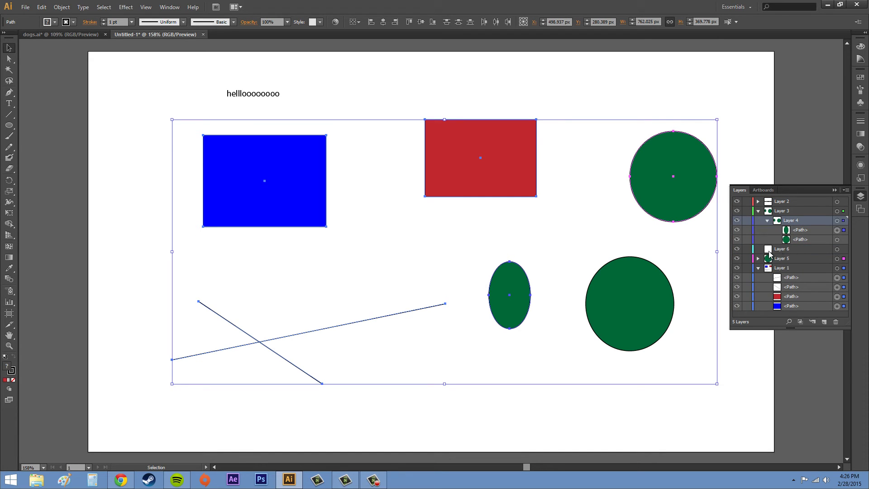
pyautogui.click(759, 268)
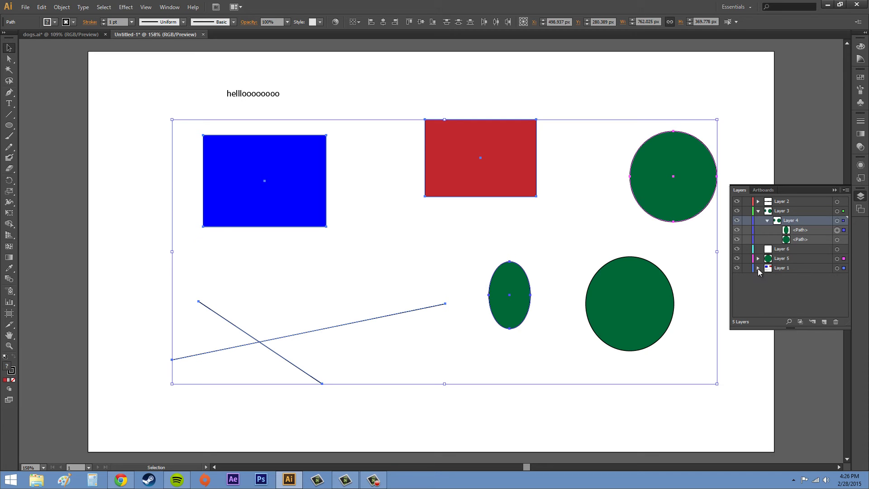
pyautogui.click(783, 269)
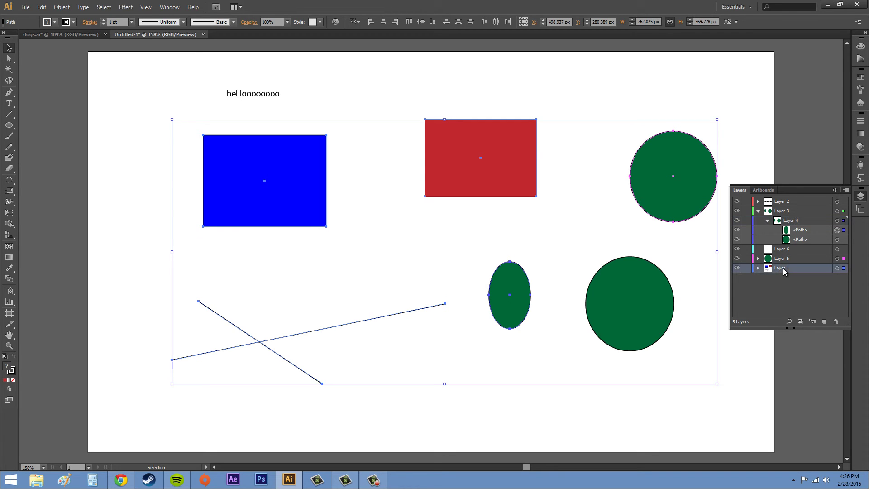
pyautogui.click(796, 259)
pyautogui.click(845, 258)
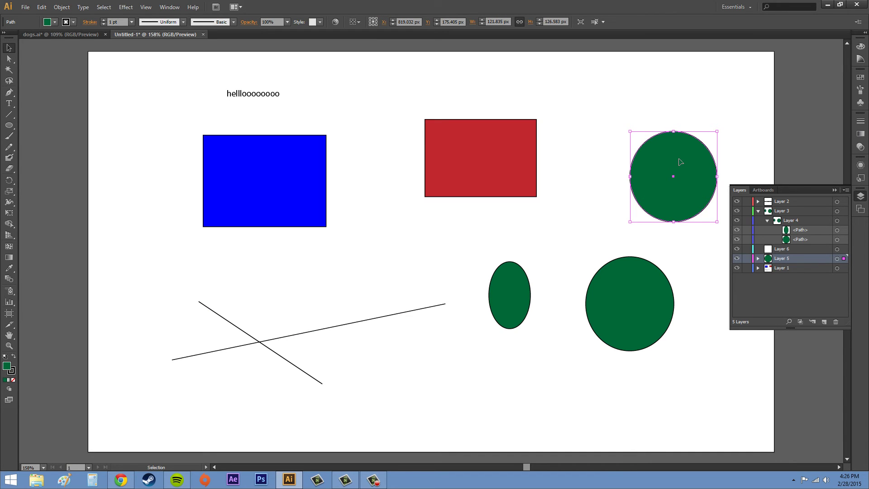
# Move the green circle onto the red rectangle and drop Layer 5 below Layer 1
pyautogui.moveTo(682, 162)
pyautogui.mouseDown()
pyautogui.moveTo(499, 156)
pyautogui.moveTo(495, 172)
pyautogui.mouseUp()
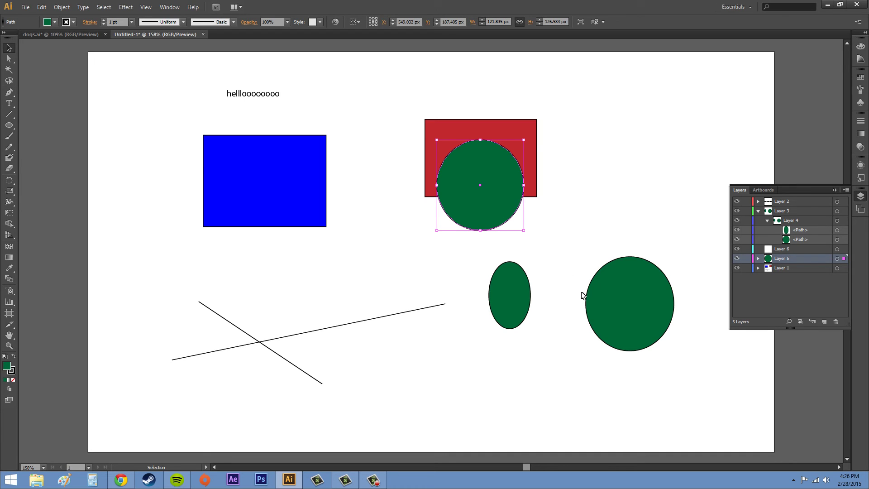
pyautogui.moveTo(779, 260); pyautogui.dragTo(781, 277)
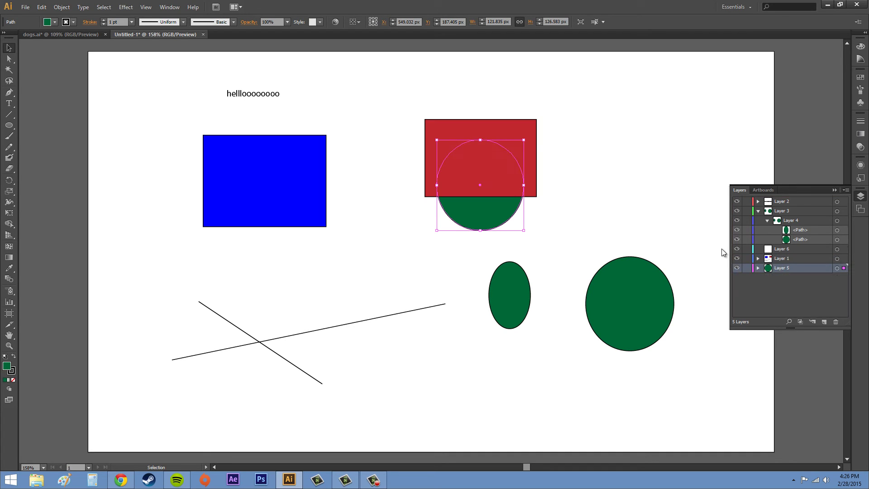
pyautogui.click(615, 173)
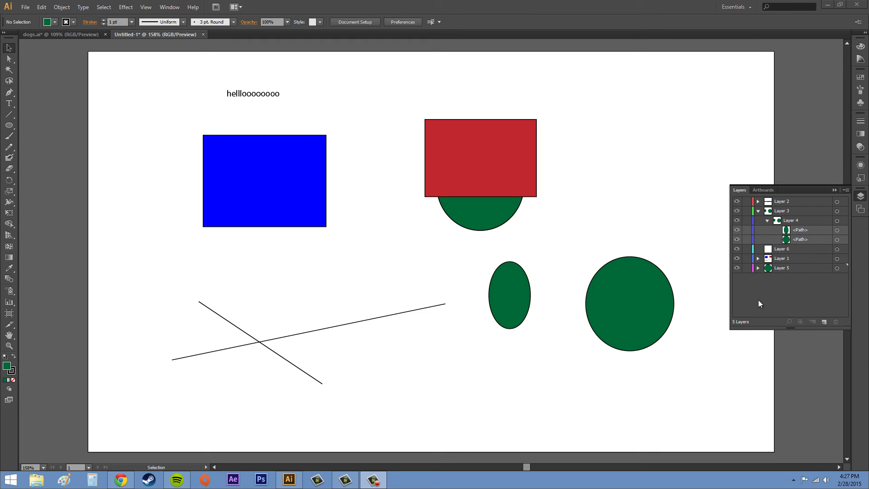
# Move the green circle back to the upper right, and undo a duplicate of Layer 5
pyautogui.moveTo(494, 217)
pyautogui.mouseDown()
pyautogui.moveTo(642, 180)
pyautogui.moveTo(640, 197)
pyautogui.mouseUp()
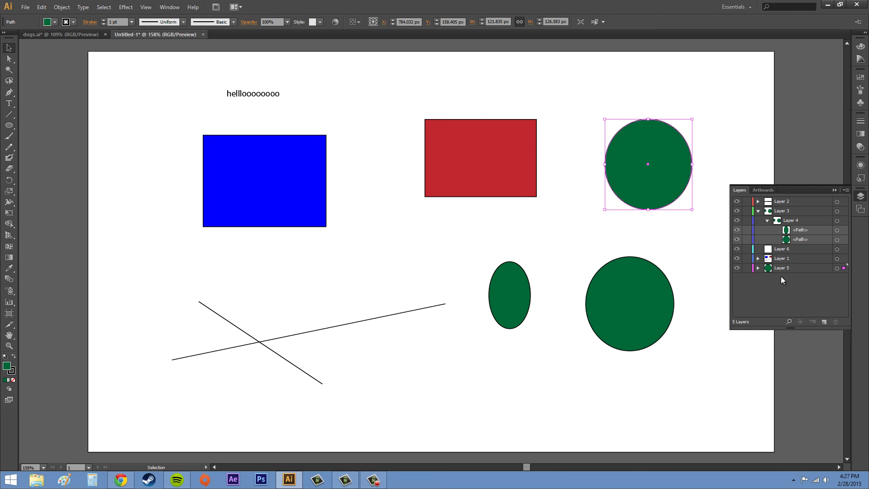
pyautogui.click(784, 269)
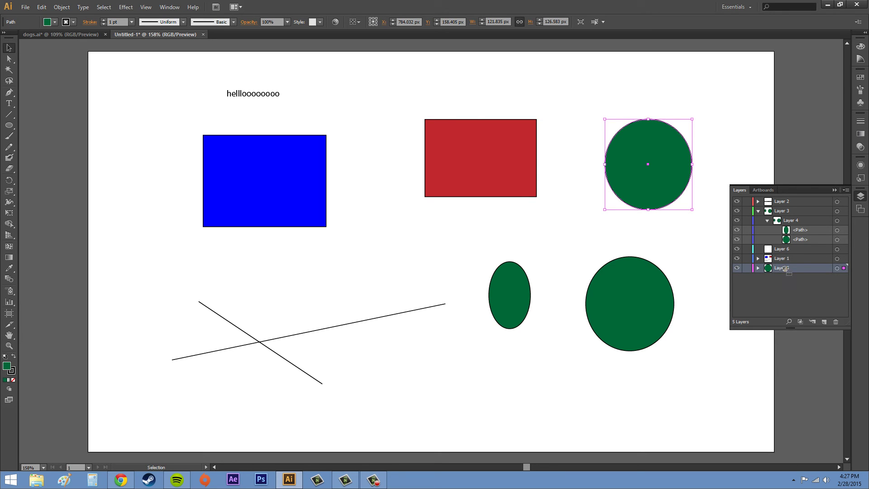
pyautogui.moveTo(788, 270); pyautogui.dragTo(825, 322)
pyautogui.hotkey('ctrl', 'z')
# Duplicate Layer 5 from the Layers panel menu, then start deleting the Layer 5 copy
pyautogui.click(846, 191)
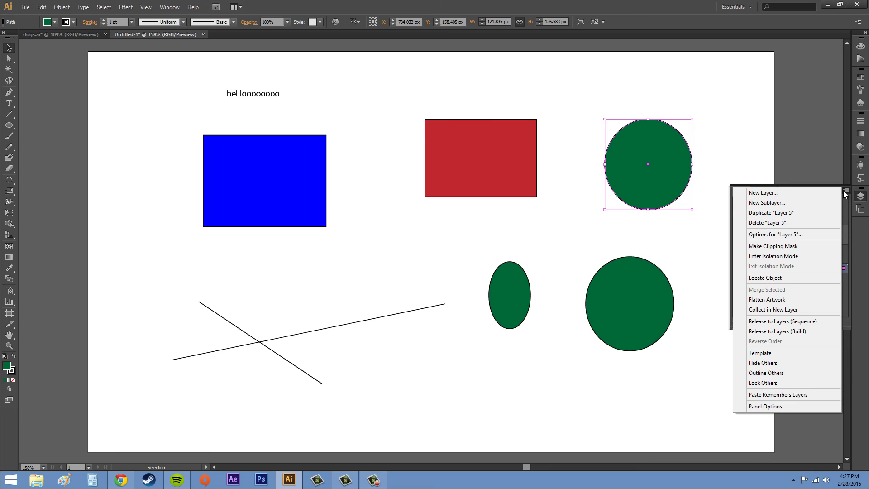
pyautogui.click(772, 214)
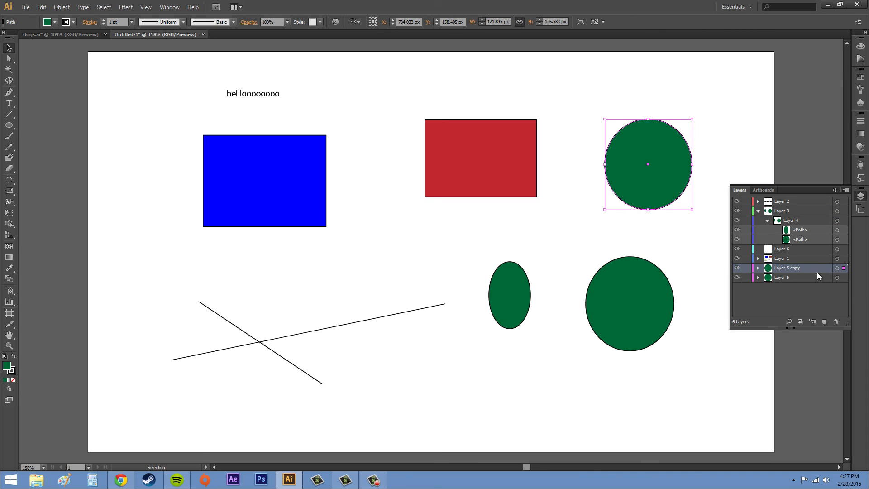
pyautogui.click(841, 322)
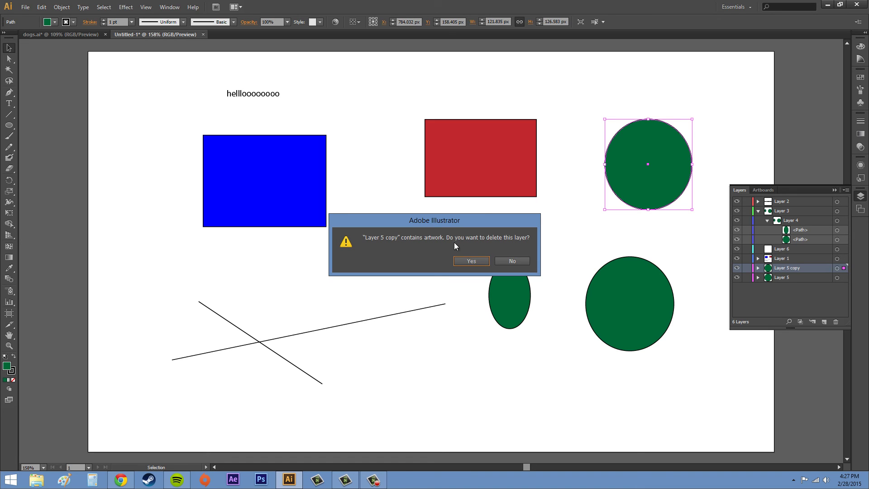
# Confirm deleting the Layer 5 copy, then delete Layer 5 with its green circle
pyautogui.click(473, 261)
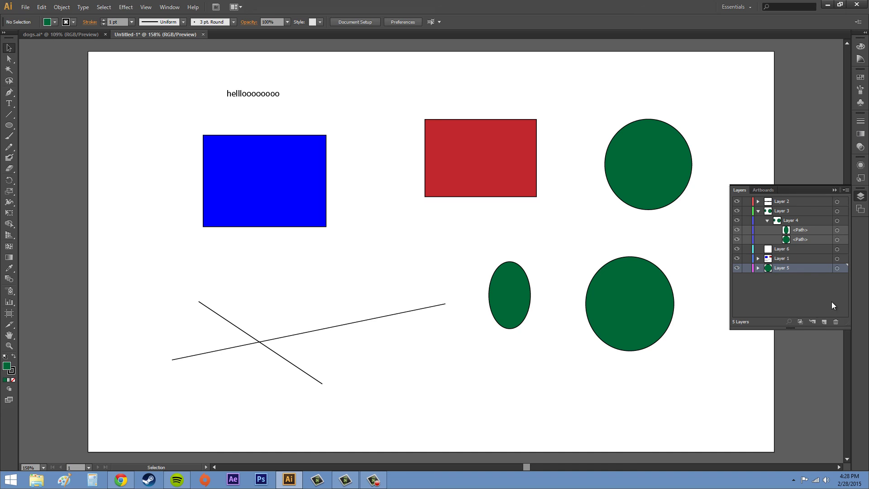
pyautogui.moveTo(797, 267); pyautogui.dragTo(836, 323)
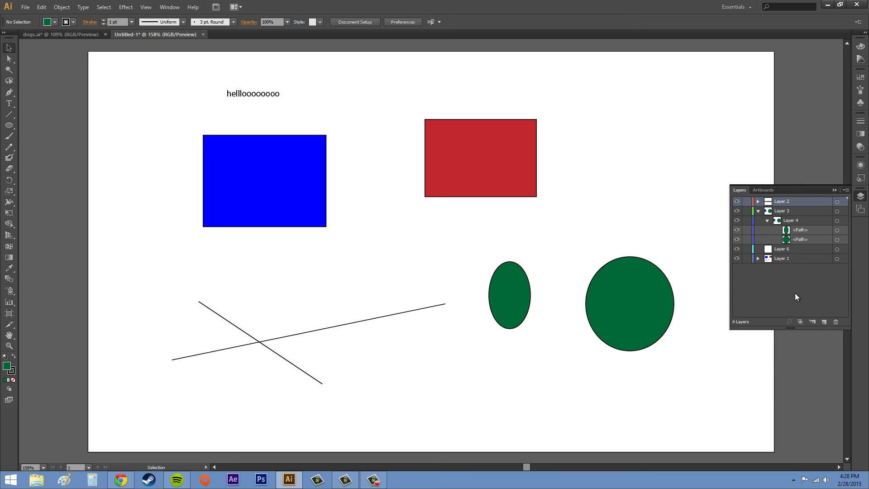